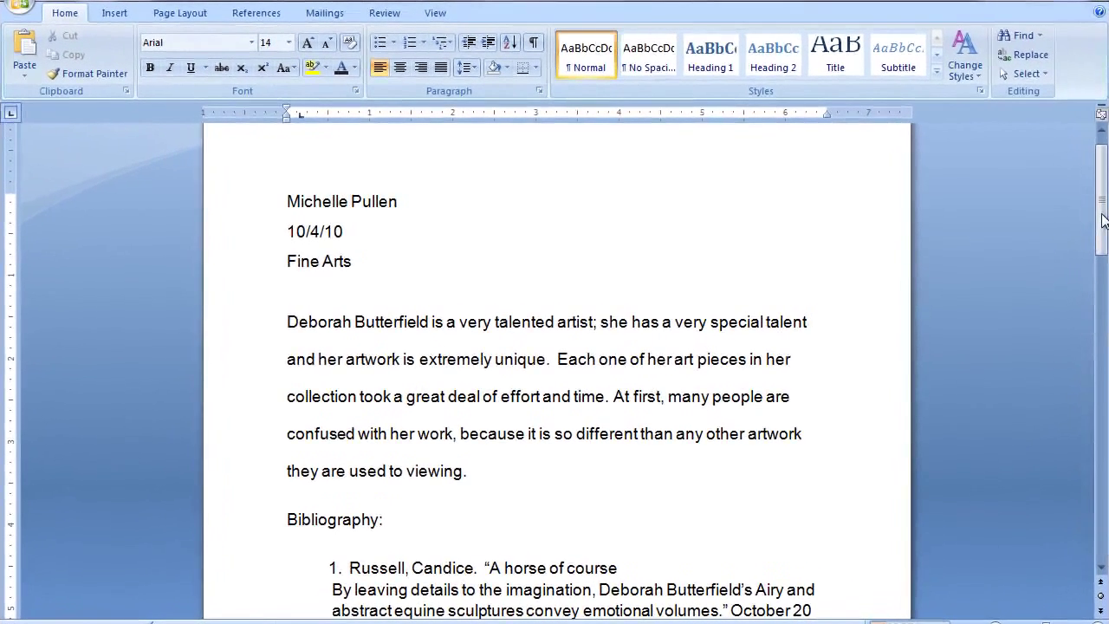
# Scroll down the essay until the Bibliography and its three web sources are visible.
pyautogui.moveTo(1047, 216); pyautogui.dragTo(1107, 297)
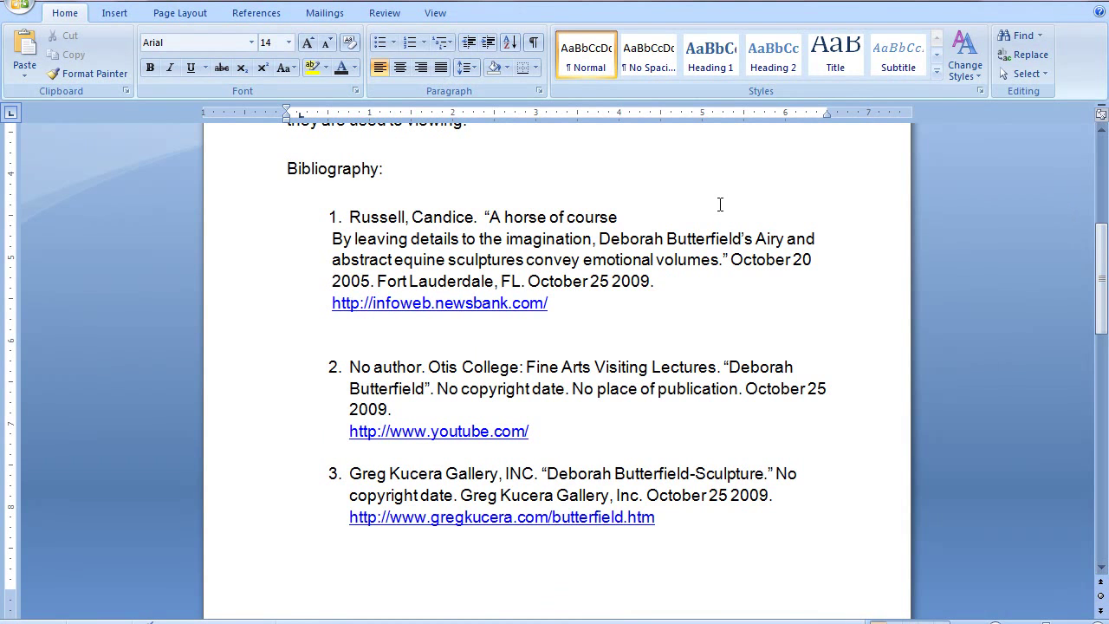
pyautogui.press('Return')
pyautogui.press('Return')
pyautogui.press('Return')
pyautogui.press('Return')
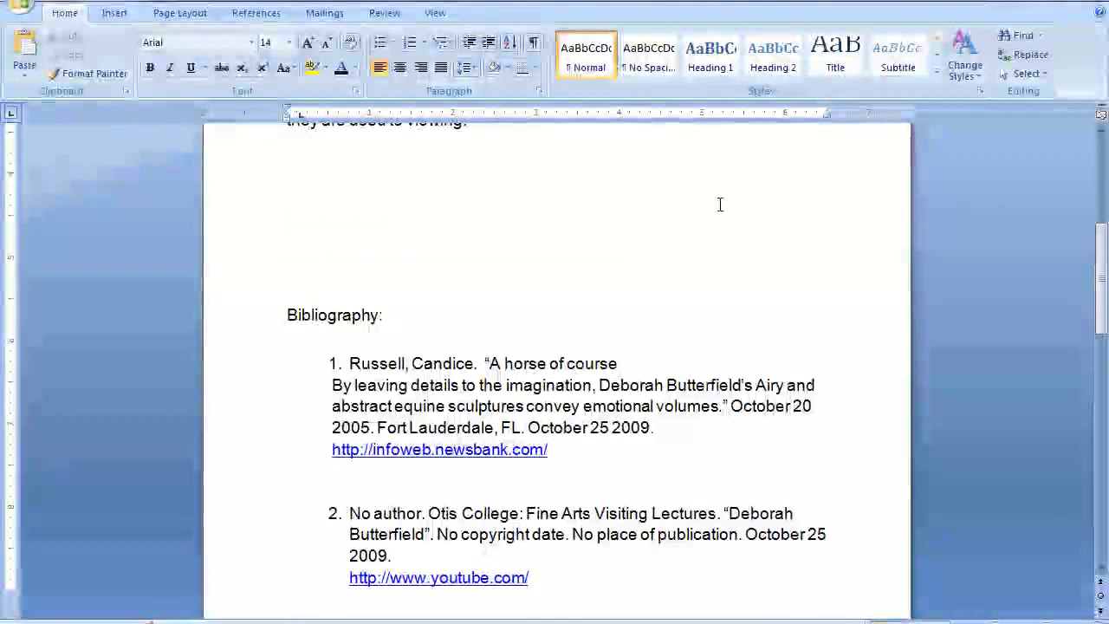
pyautogui.press('Return')
pyautogui.press('Return')
pyautogui.press('Return')
pyautogui.press('Return')
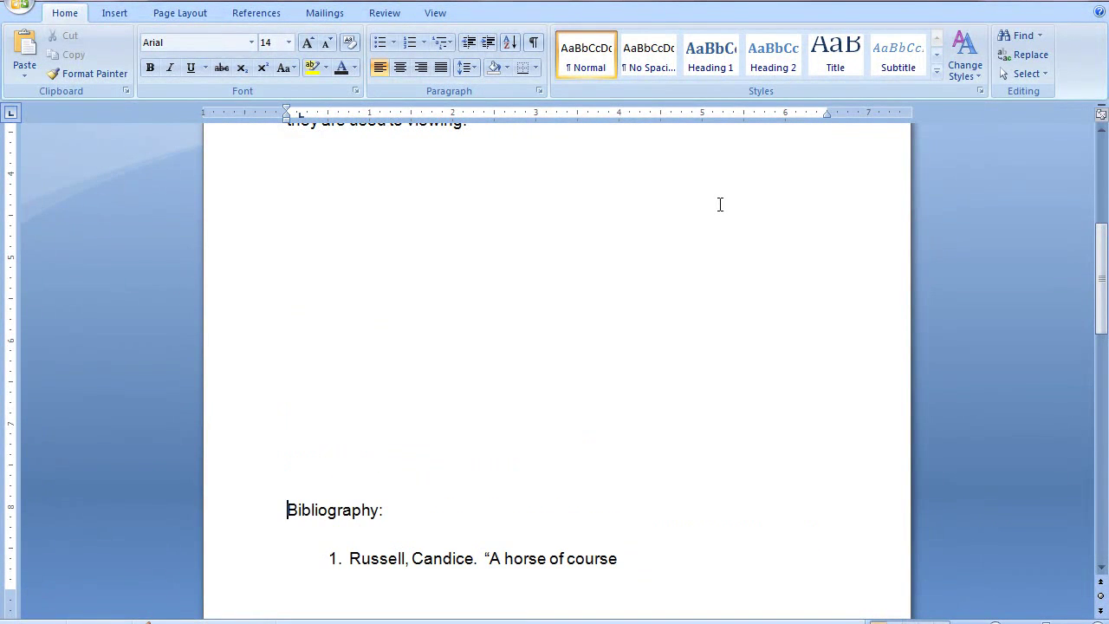
pyautogui.press('Return')
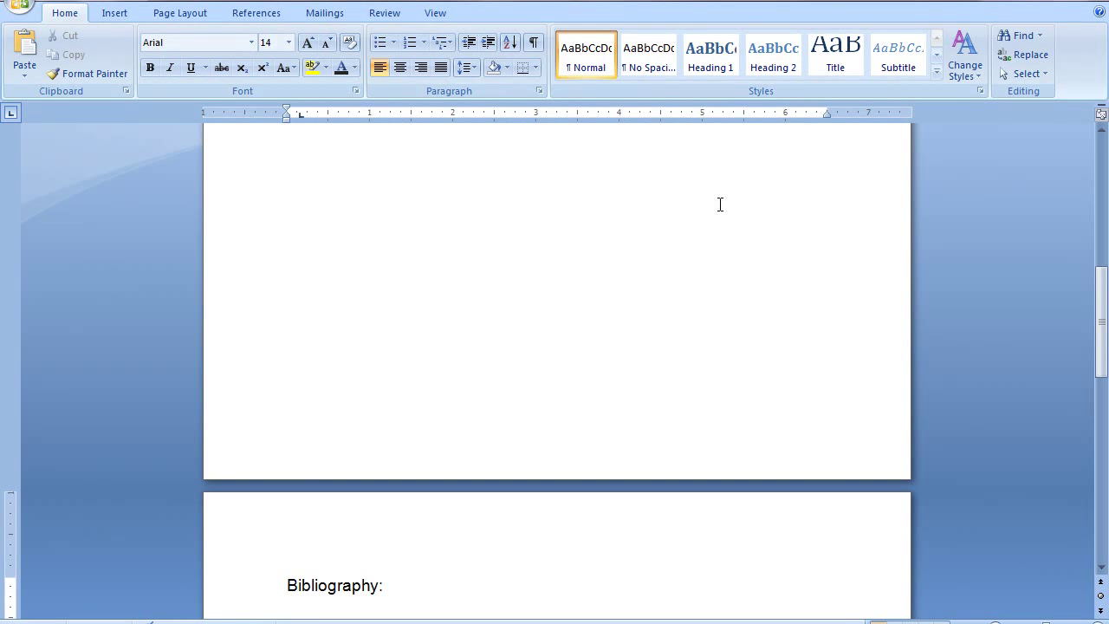
pyautogui.press('BackSpace')
pyautogui.press('BackSpace')
pyautogui.press('BackSpace')
pyautogui.press('BackSpace')
pyautogui.press('BackSpace')
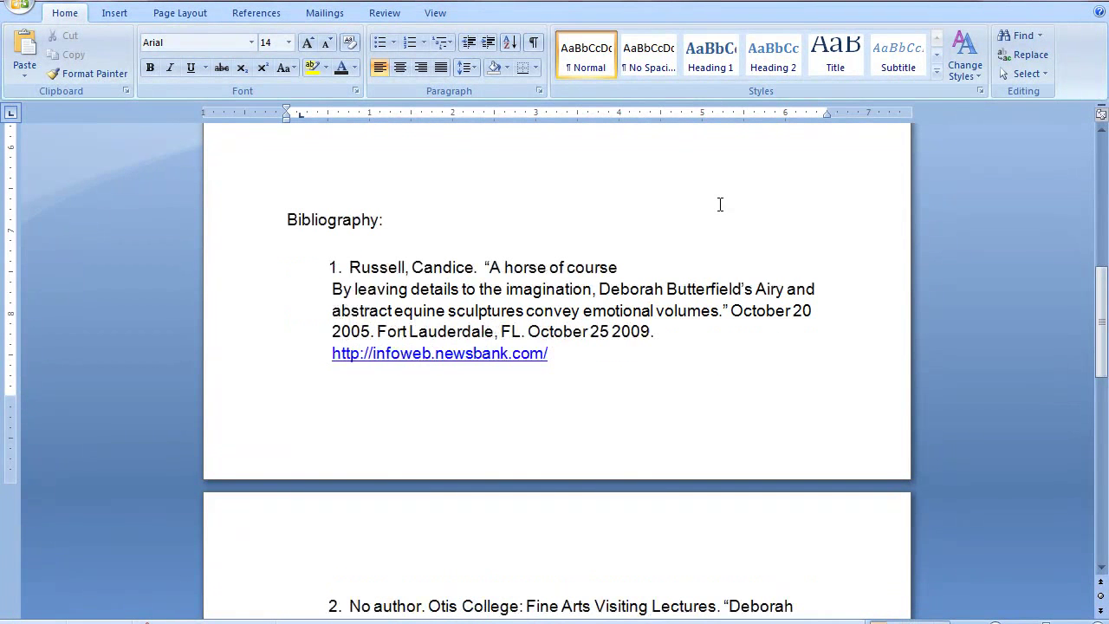
pyautogui.press('BackSpace')
pyautogui.press('BackSpace')
pyautogui.press('BackSpace')
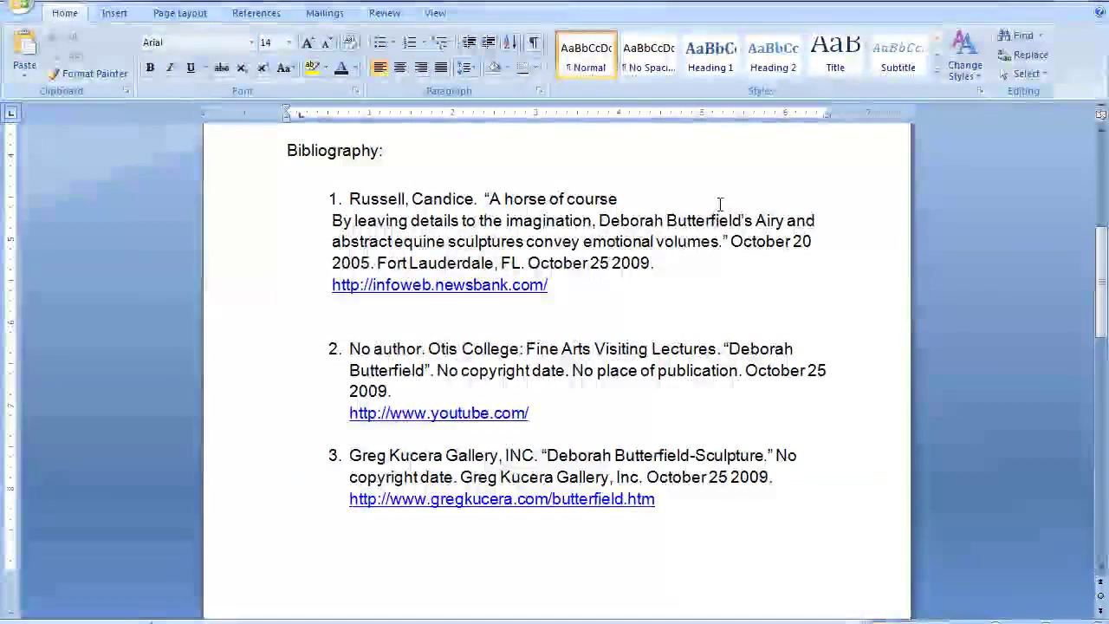
pyautogui.moveTo(1097, 253); pyautogui.dragTo(1104, 218)
pyautogui.click(610, 316)
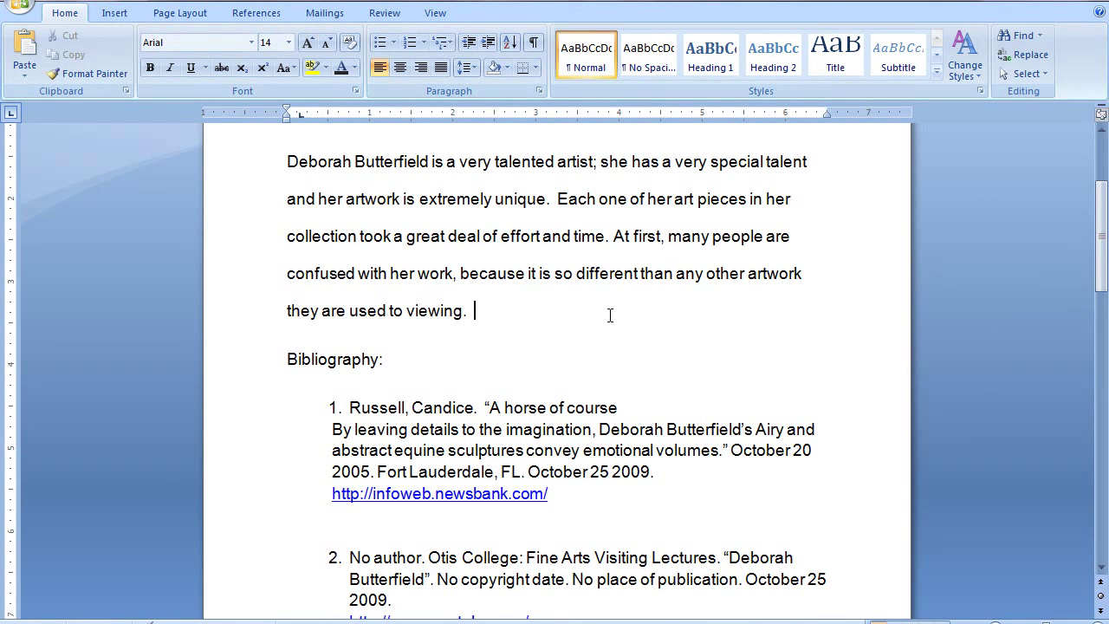
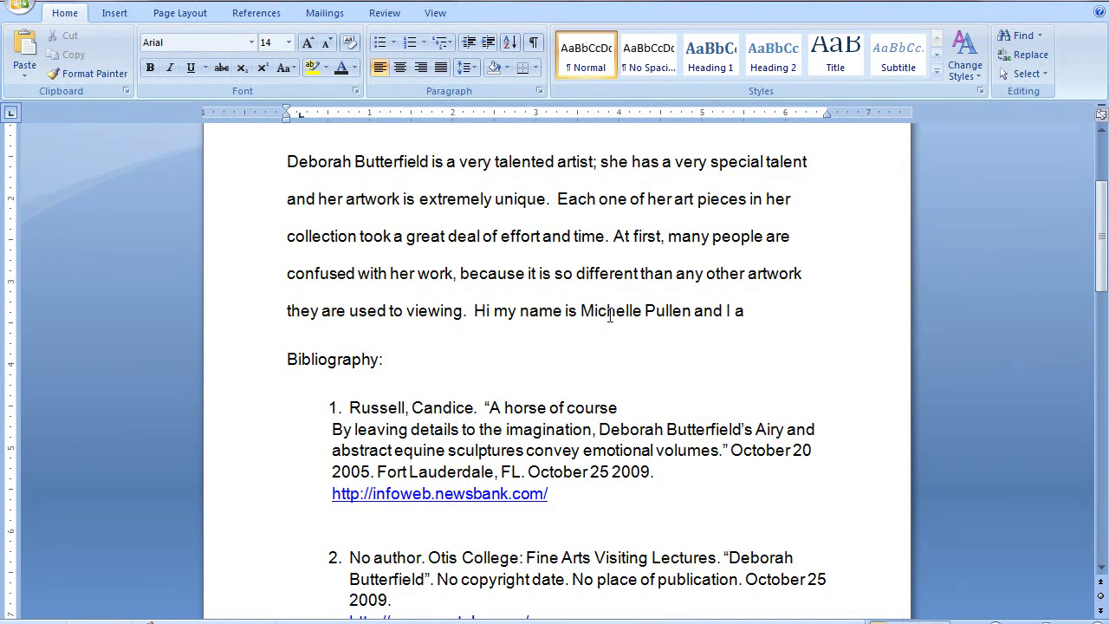
pyautogui.write('m a student a')
pyautogui.write('t Elon University.')
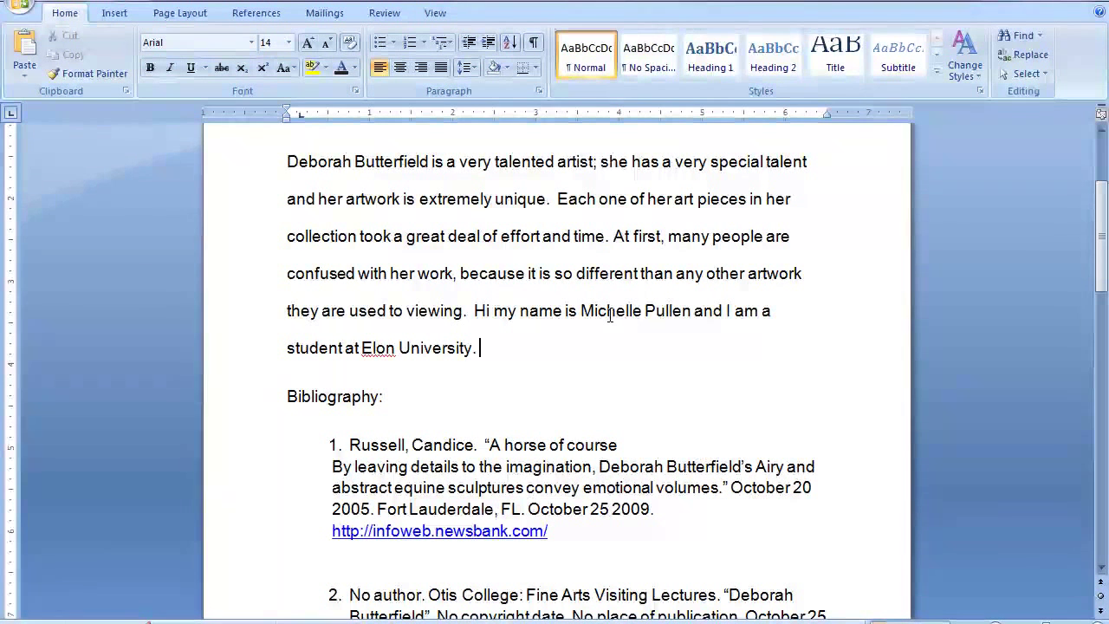
pyautogui.press('BackSpace')
pyautogui.press('BackSpace')
pyautogui.press('BackSpace')
pyautogui.press('BackSpace')
pyautogui.press('BackSpace')
pyautogui.press('BackSpace')
pyautogui.press('BackSpace')
pyautogui.press('BackSpace')
pyautogui.press('BackSpace')
pyautogui.press('BackSpace')
pyautogui.press('BackSpace')
pyautogui.press('BackSpace')
pyautogui.press('BackSpace')
pyautogui.press('BackSpace')
pyautogui.press('BackSpace')
pyautogui.press('BackSpace')
pyautogui.press('BackSpace')
pyautogui.press('BackSpace')
pyautogui.press('BackSpace')
pyautogui.press('BackSpace')
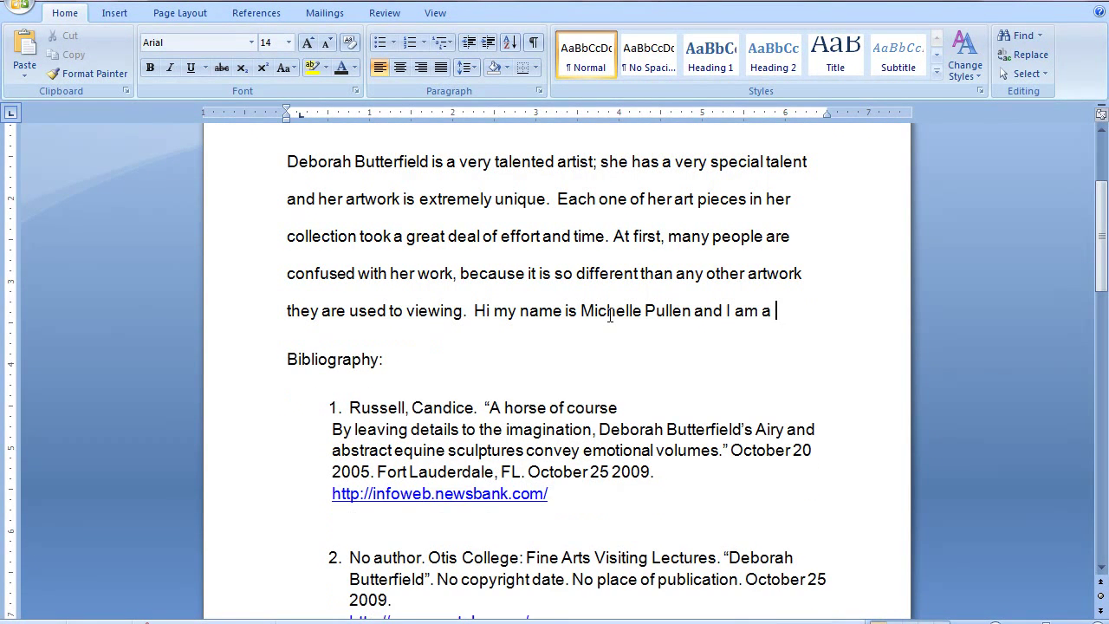
pyautogui.press('BackSpace')
pyautogui.press('BackSpace')
pyautogui.press('BackSpace')
pyautogui.press('BackSpace')
pyautogui.press('BackSpace')
pyautogui.press('BackSpace')
pyautogui.press('BackSpace')
pyautogui.press('BackSpace')
pyautogui.press('BackSpace')
pyautogui.press('BackSpace')
pyautogui.press('BackSpace')
pyautogui.press('BackSpace')
pyautogui.press('BackSpace')
pyautogui.press('BackSpace')
pyautogui.press('BackSpace')
pyautogui.press('BackSpace')
pyautogui.press('BackSpace')
pyautogui.press('BackSpace')
pyautogui.press('BackSpace')
pyautogui.press('BackSpace')
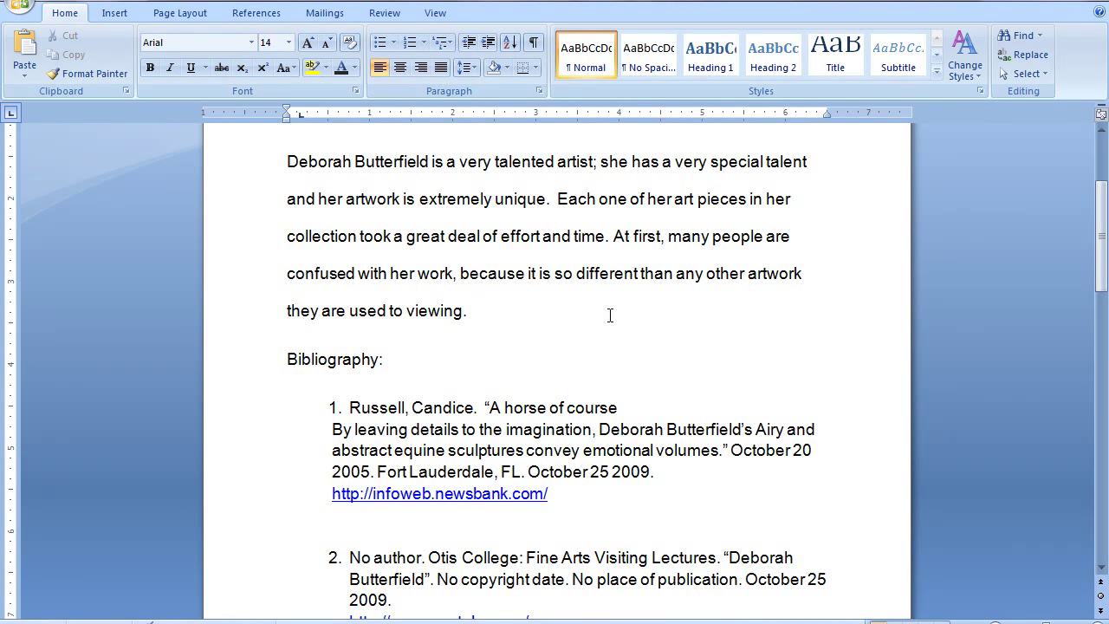
pyautogui.moveTo(1105, 260); pyautogui.dragTo(1105, 214)
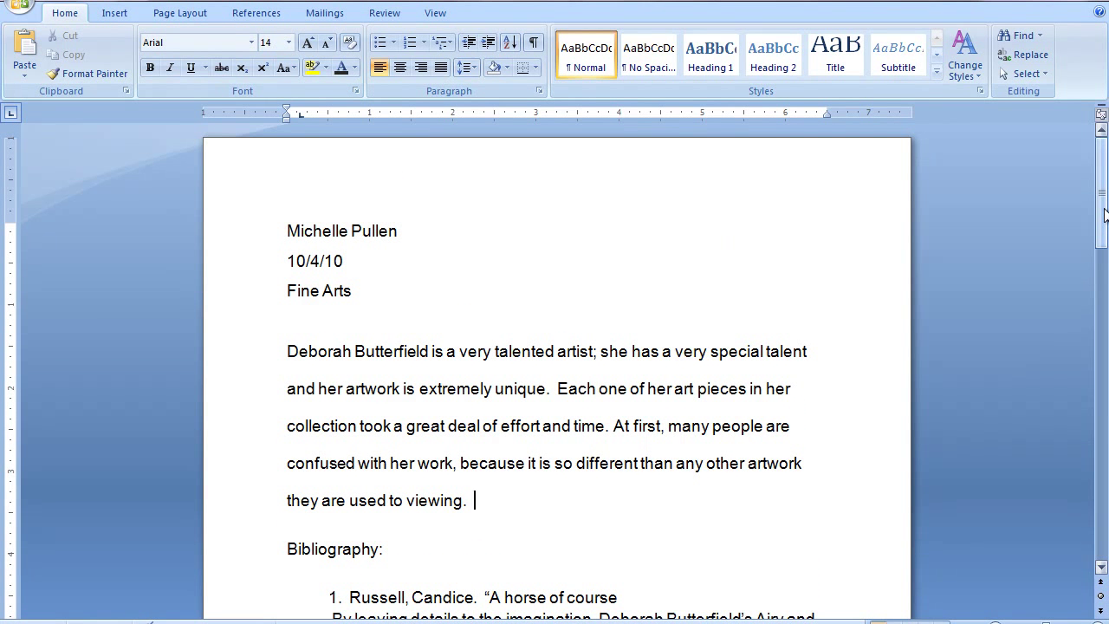
pyautogui.scroll(-7, 1023, 364)
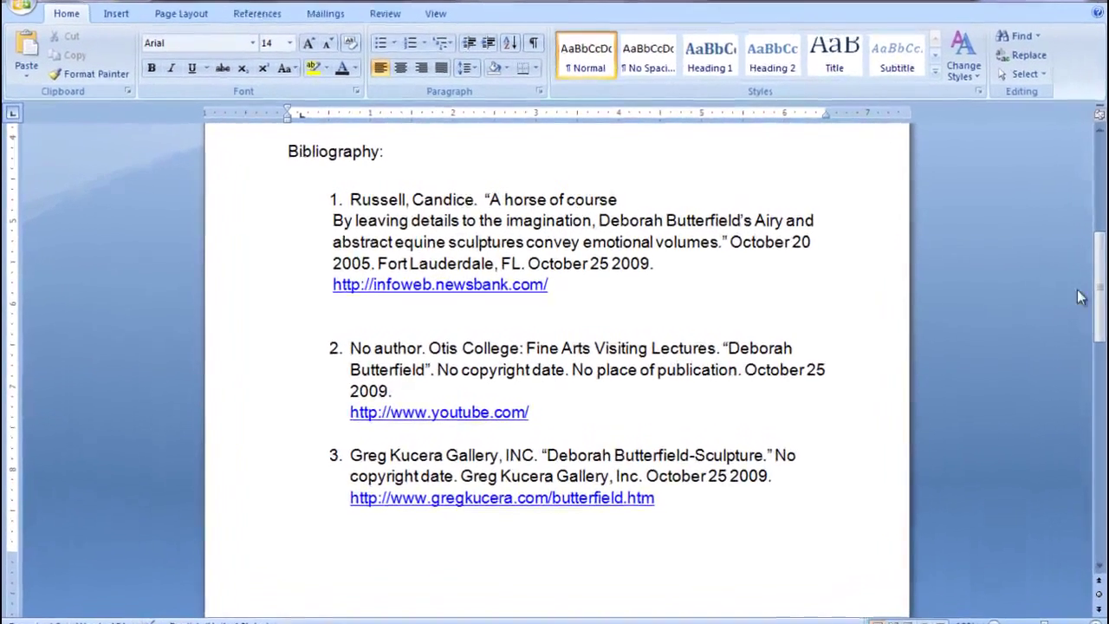
pyautogui.moveTo(1048, 286); pyautogui.dragTo(1104, 281)
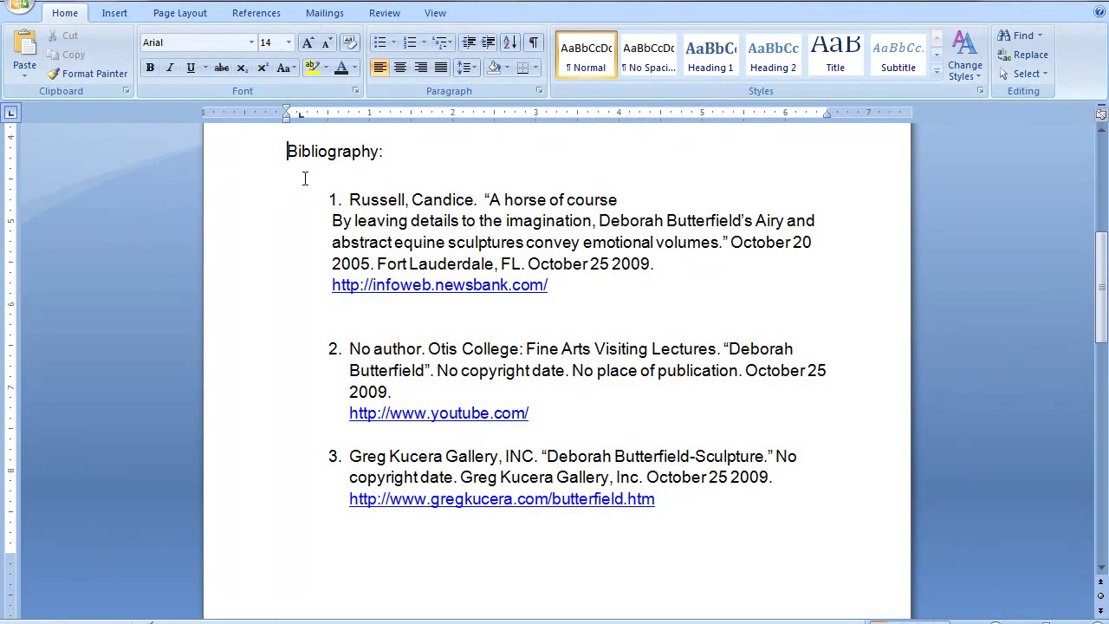
# Insert a page break before the 'Bibliography:' heading and scroll down to confirm it starts a new page.
pyautogui.click(111, 15)
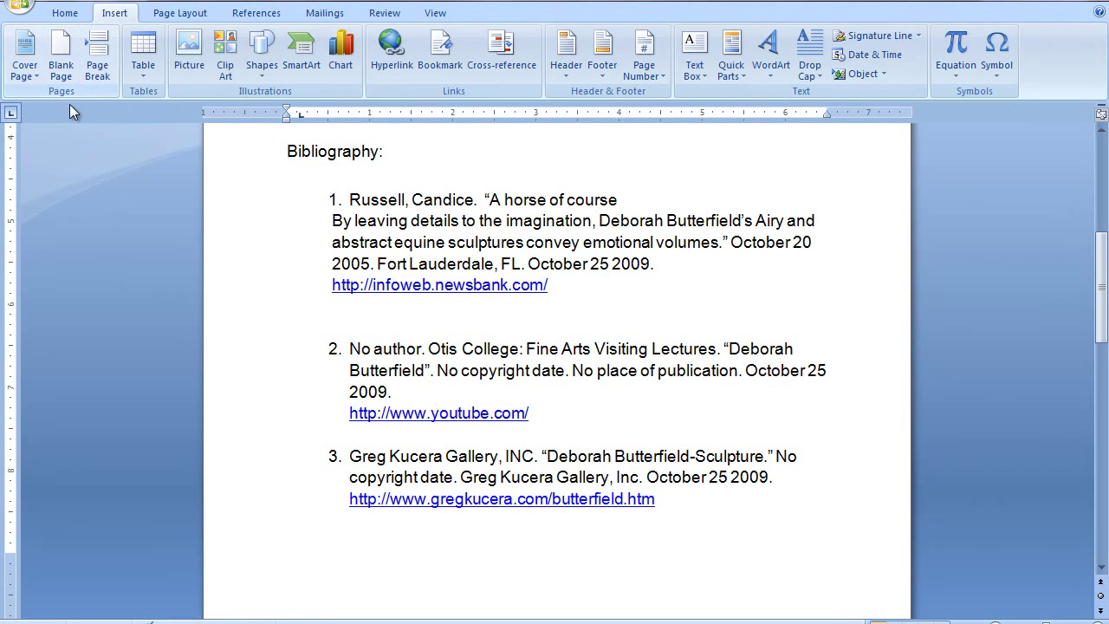
pyautogui.click(102, 62)
pyautogui.moveTo(1101, 321); pyautogui.dragTo(1105, 418)
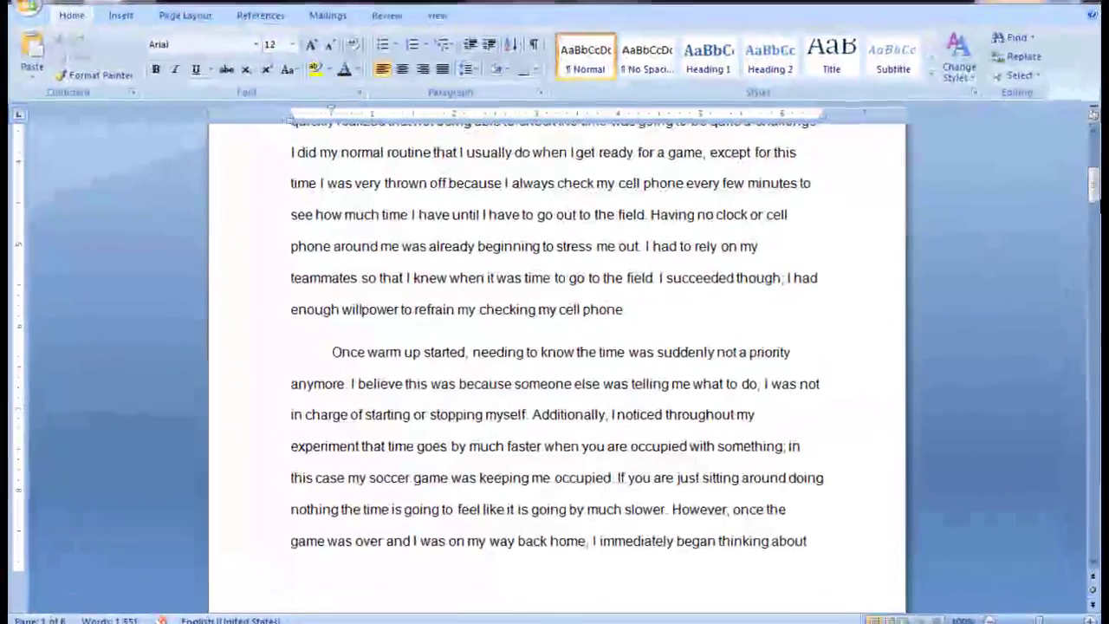
# Delete the two empty lines so 'Once warm up started' follows the previous paragraph directly.
pyautogui.moveTo(1048, 189); pyautogui.dragTo(1103, 197)
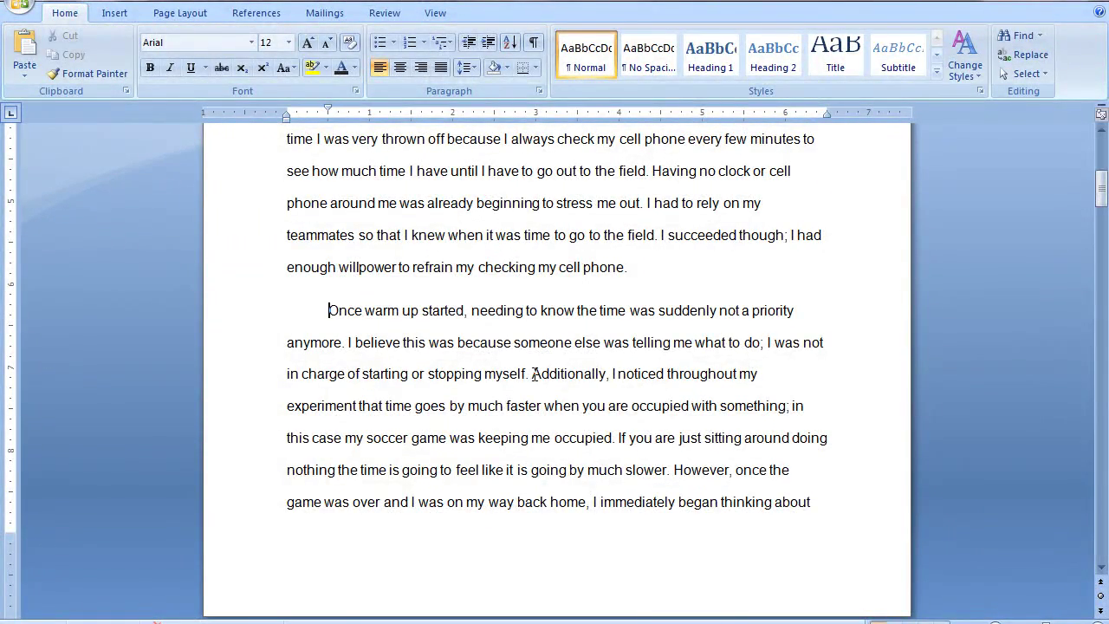
pyautogui.press('Return')
pyautogui.press('Return')
pyautogui.press('Return')
pyautogui.press('Return')
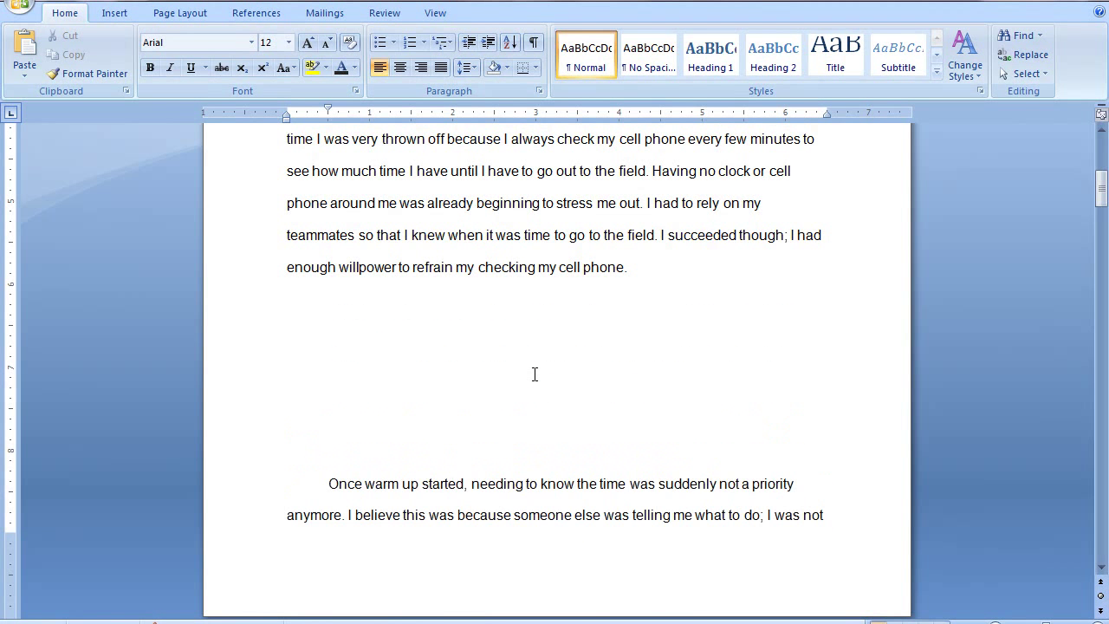
pyautogui.press('Return')
pyautogui.press('Return')
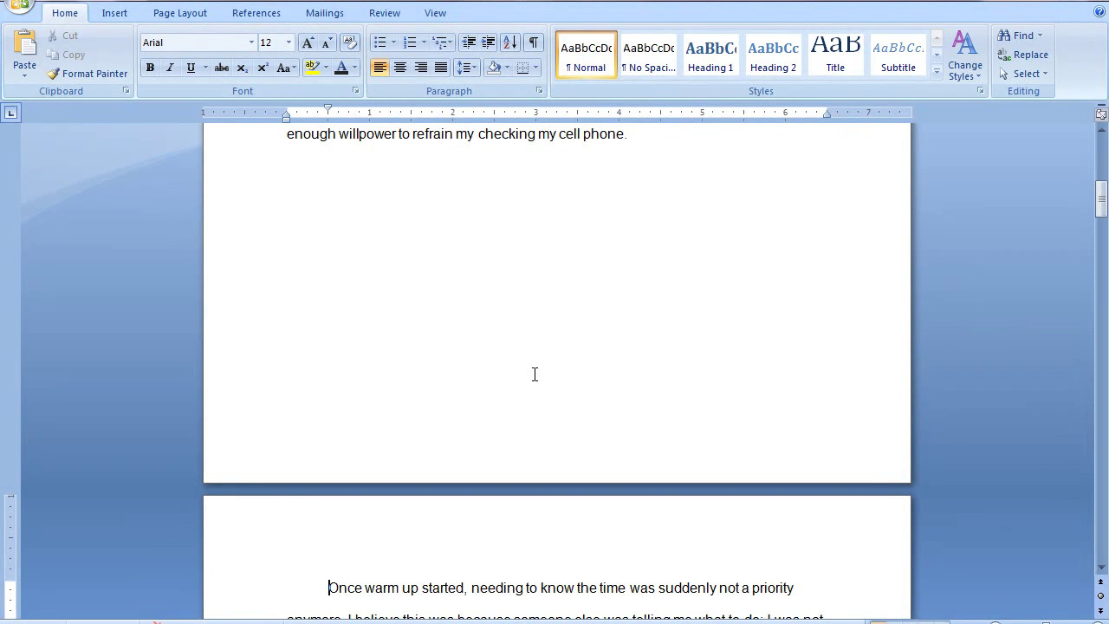
pyautogui.press('BackSpace')
pyautogui.press('BackSpace')
pyautogui.press('BackSpace')
pyautogui.press('BackSpace')
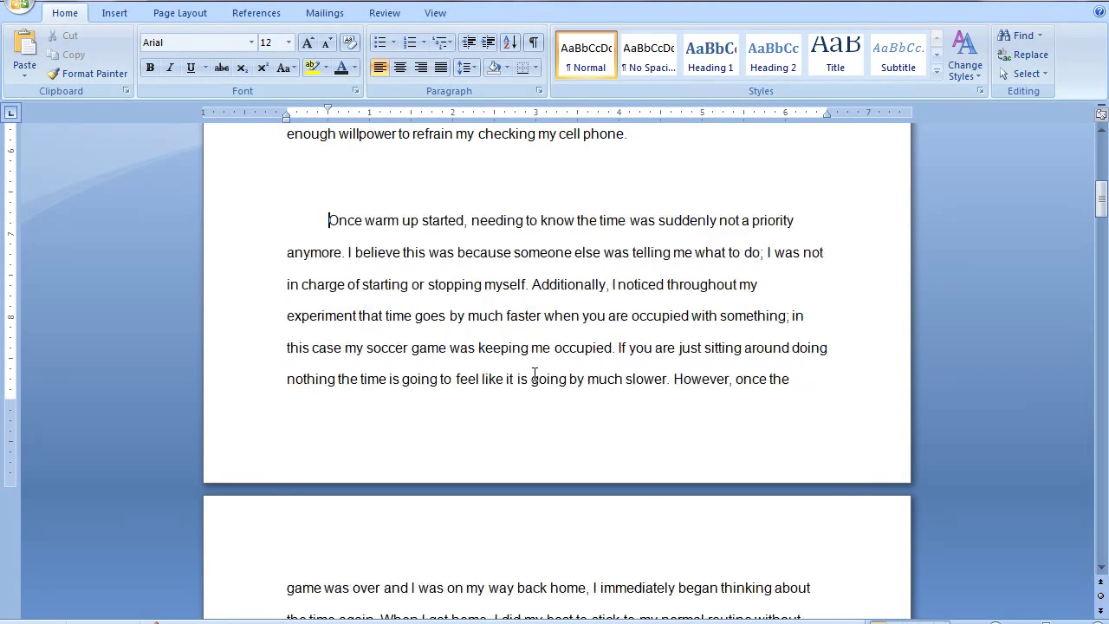
pyautogui.press('BackSpace')
pyautogui.moveTo(1104, 204); pyautogui.dragTo(1105, 192)
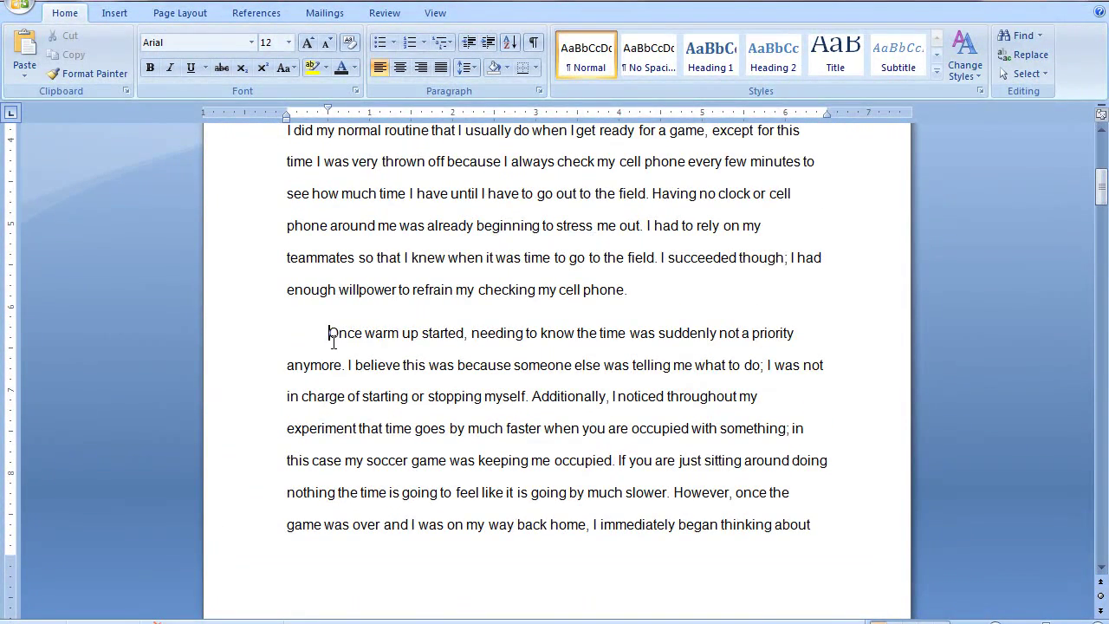
# Turn on Keep lines together for the 'Once warm up started' paragraph in the Paragraph settings.
pyautogui.click(200, 19)
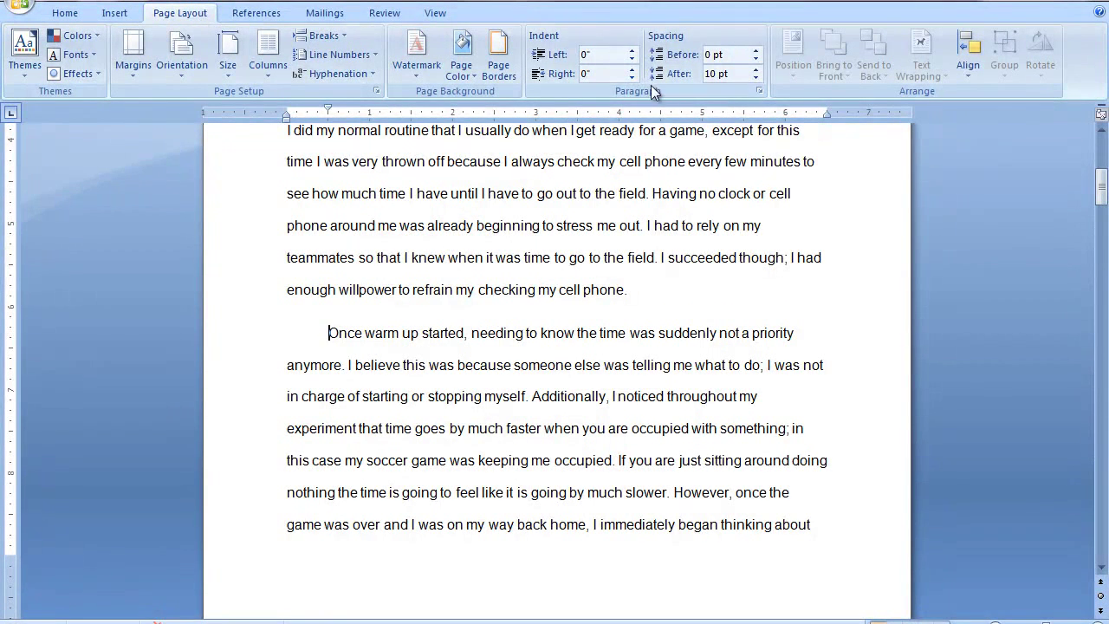
pyautogui.click(762, 92)
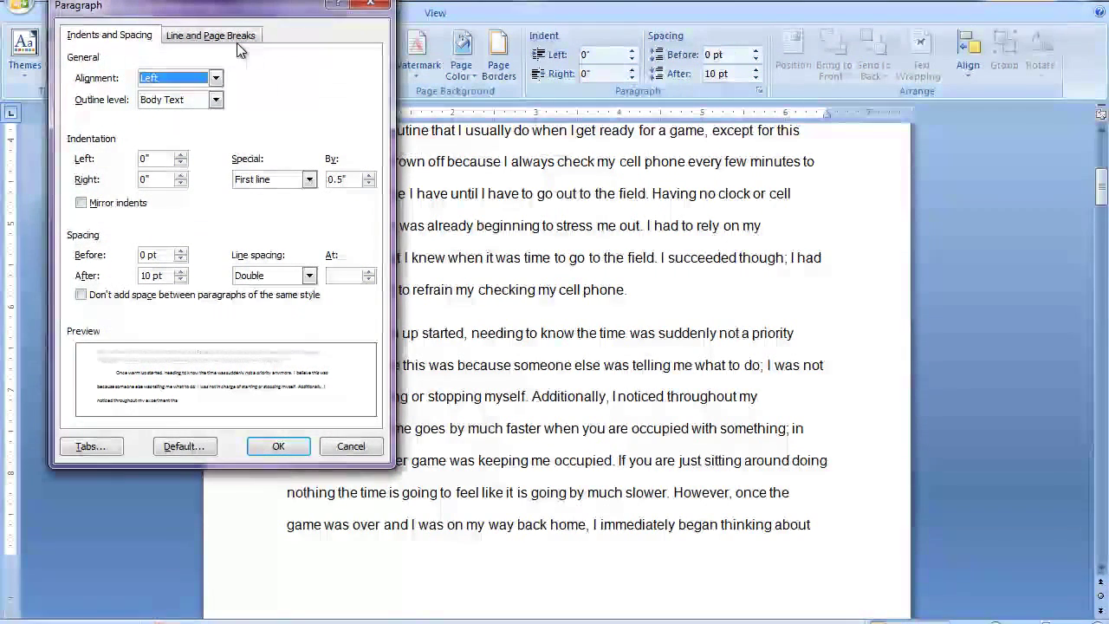
pyautogui.click(232, 40)
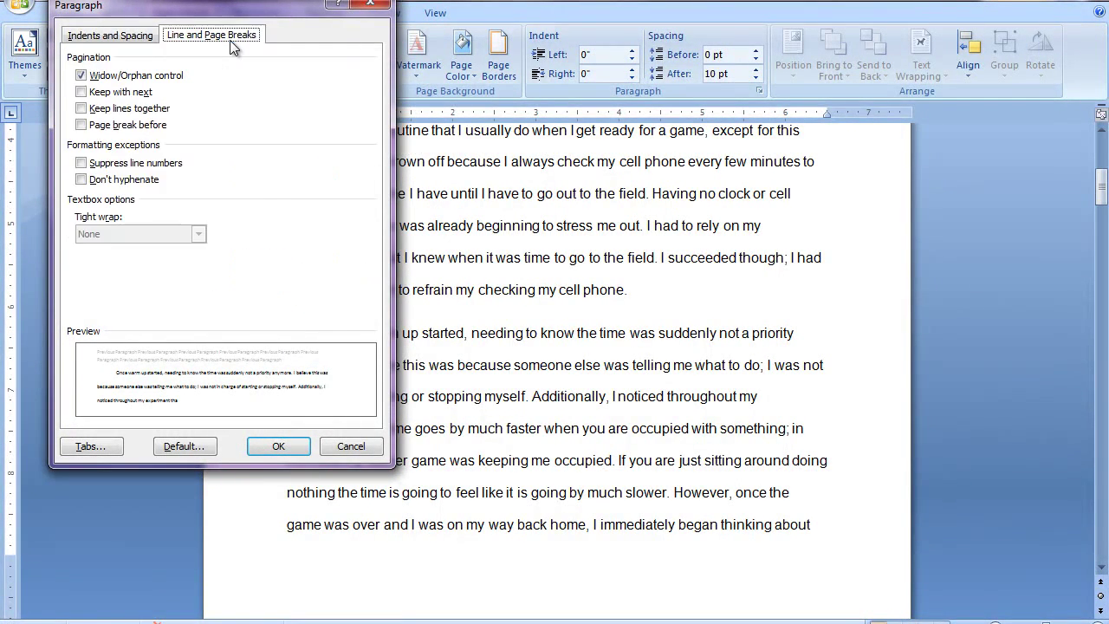
pyautogui.click(84, 111)
pyautogui.click(280, 449)
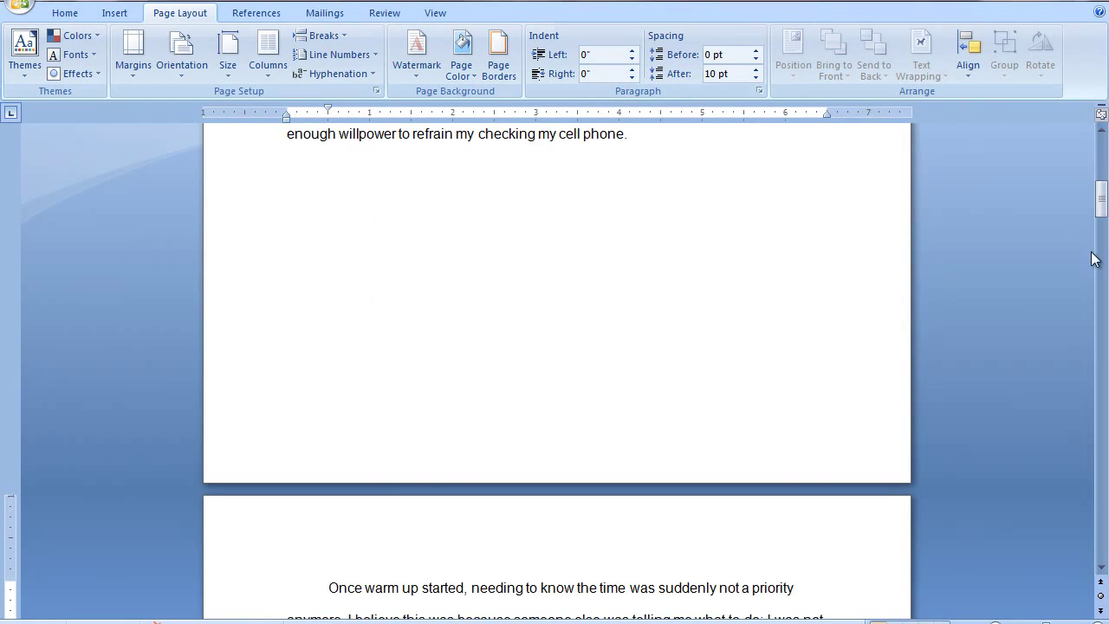
pyautogui.moveTo(1102, 208); pyautogui.dragTo(1107, 237)
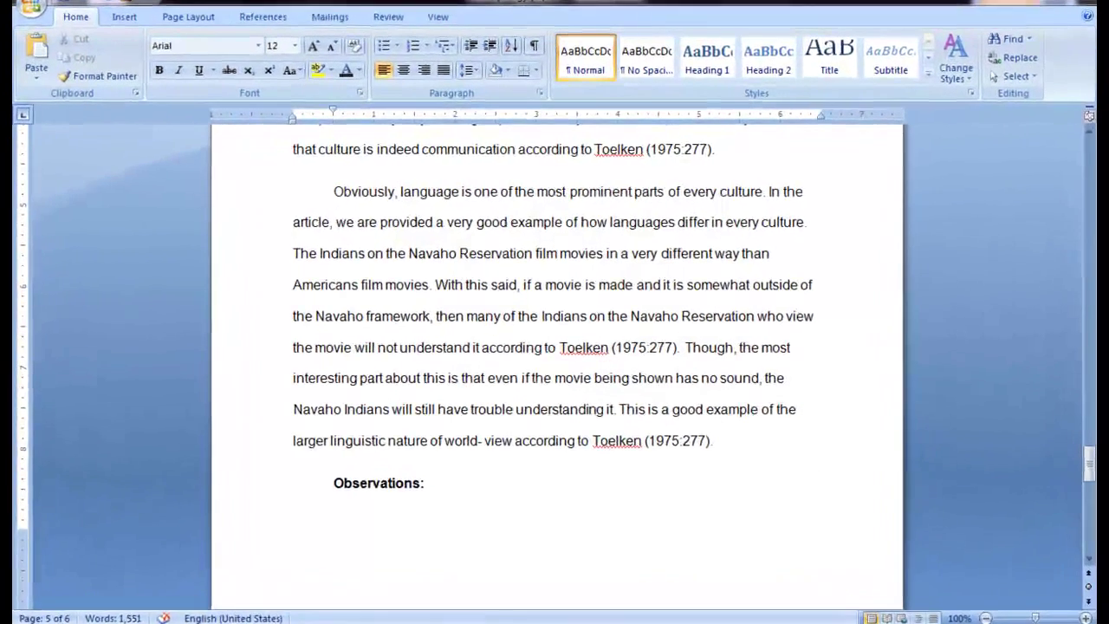
# Turn on Keep with next for the 'Observations:' heading so it moves to the next page.
pyautogui.click(1047, 466)
pyautogui.moveTo(1104, 475); pyautogui.dragTo(1104, 471)
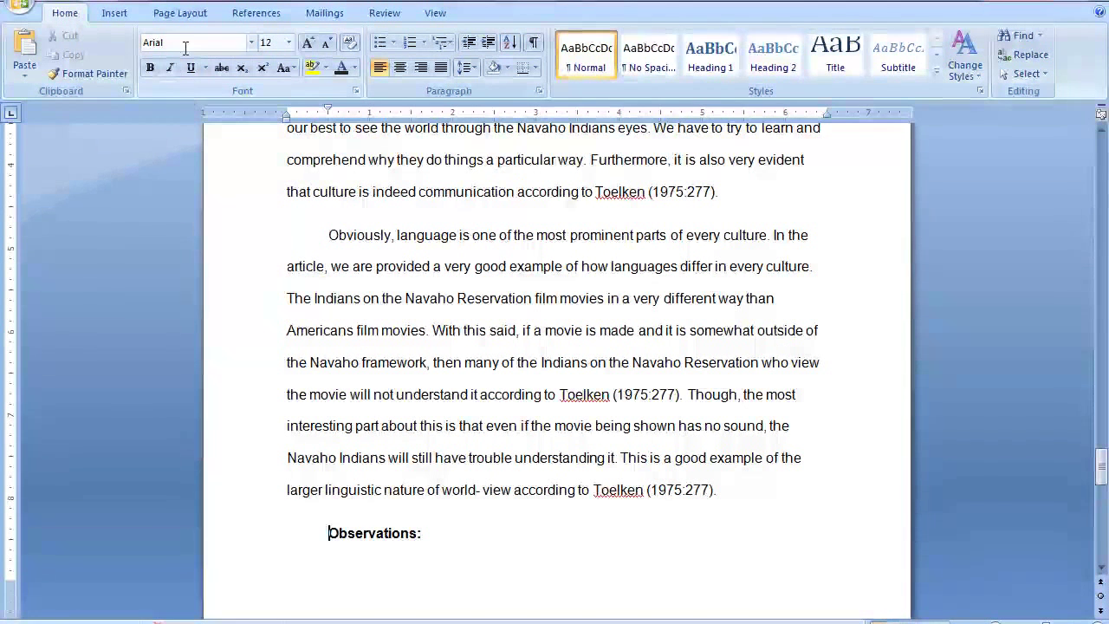
pyautogui.click(188, 16)
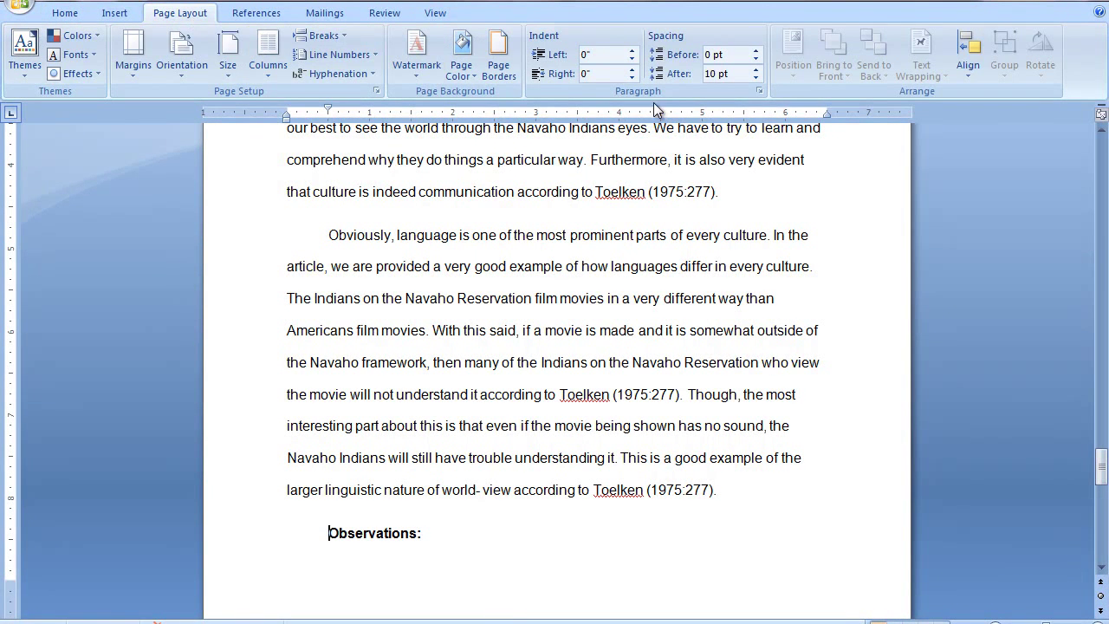
pyautogui.click(759, 90)
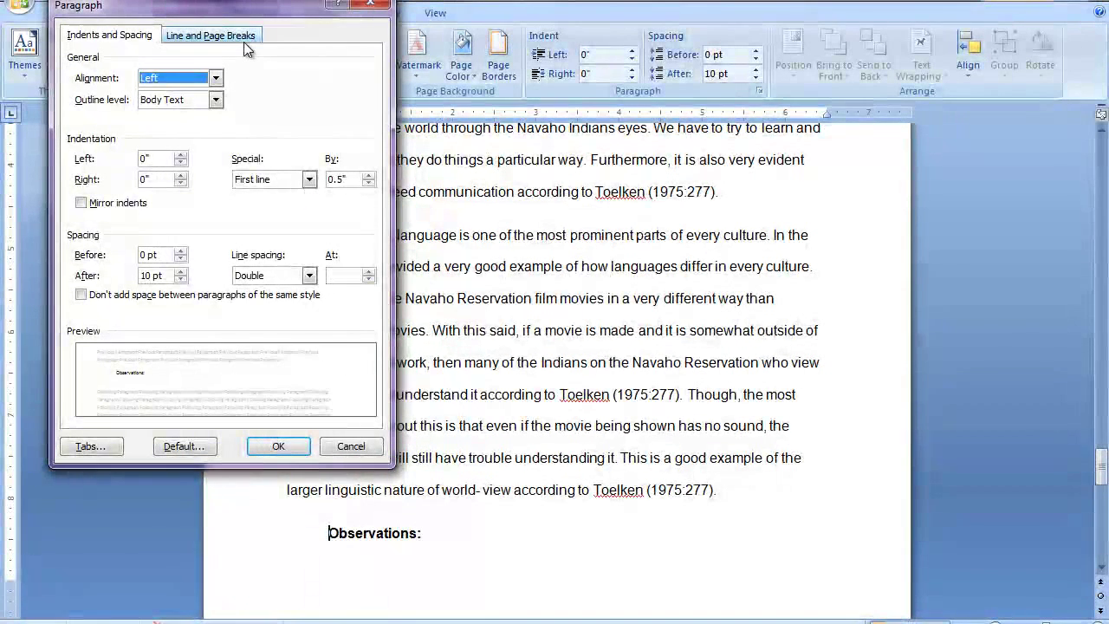
pyautogui.click(244, 42)
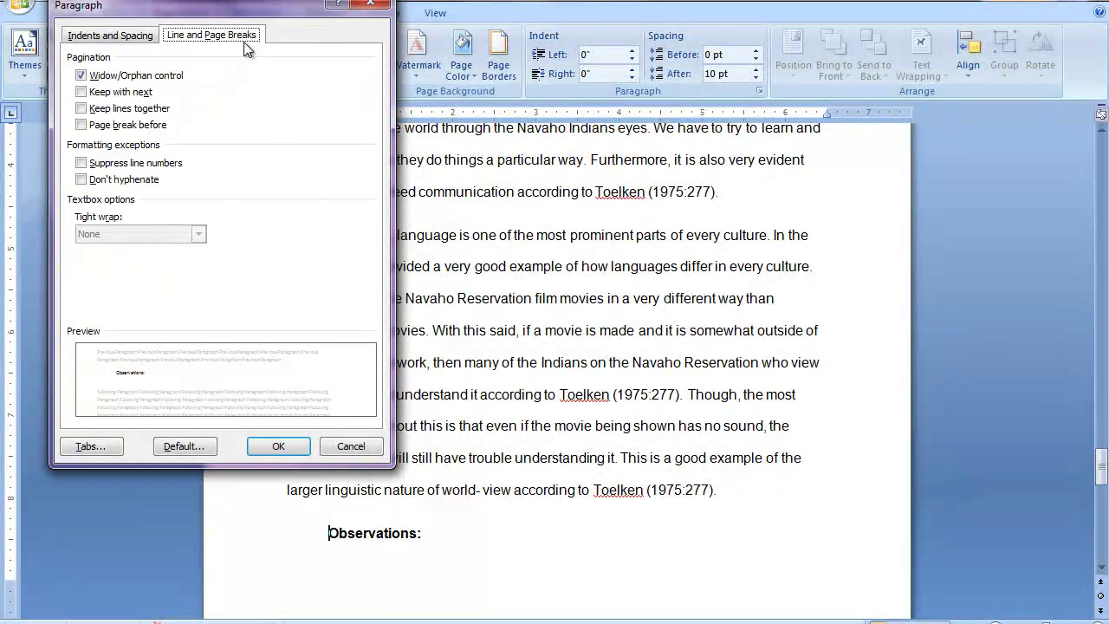
pyautogui.click(83, 93)
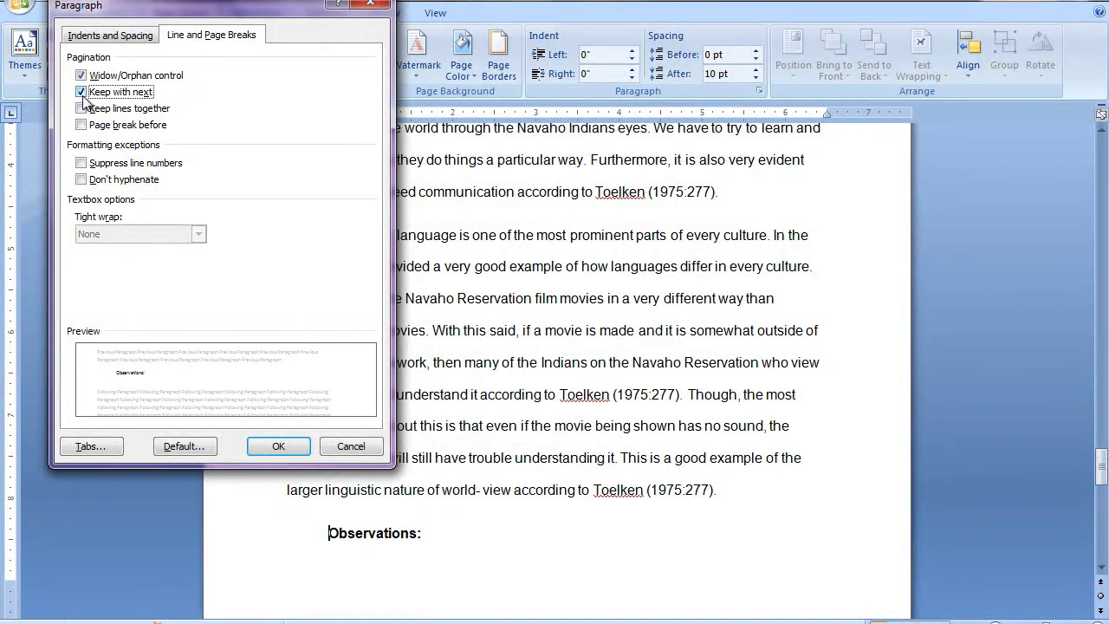
pyautogui.click(275, 445)
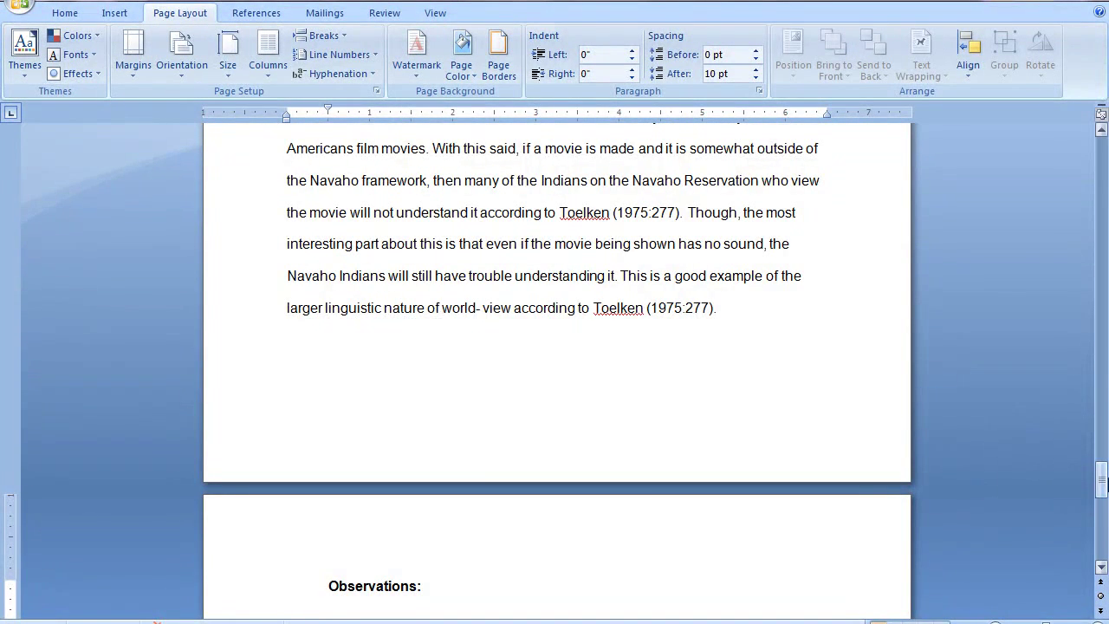
pyautogui.moveTo(1106, 486); pyautogui.dragTo(1106, 513)
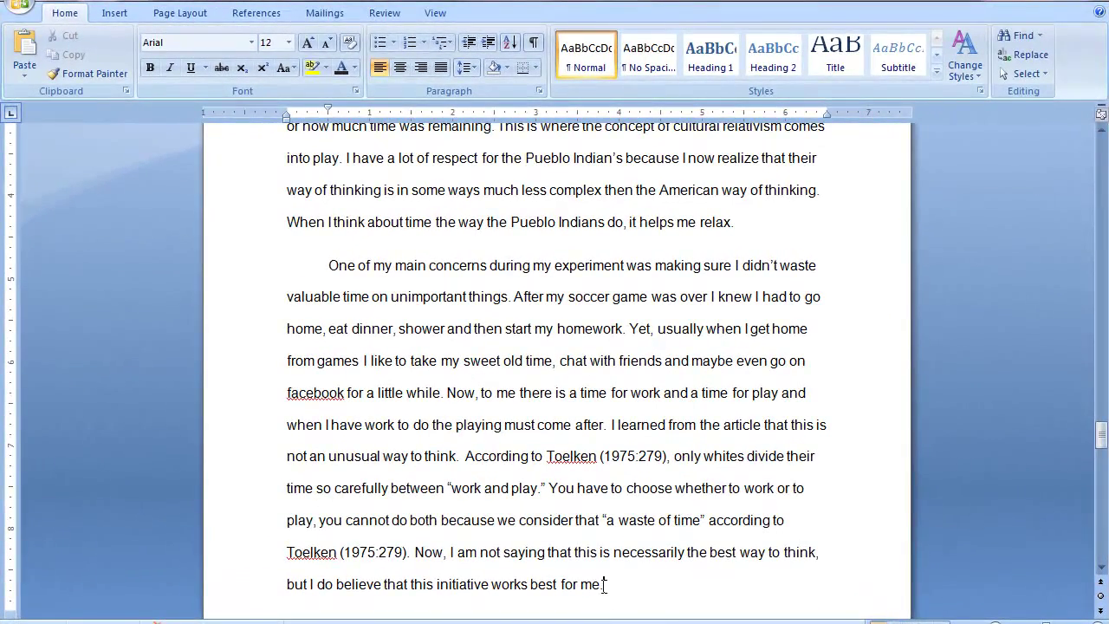
# Turn on Page break before for the 'One of my main concerns' paragraph.
pyautogui.click(604, 584)
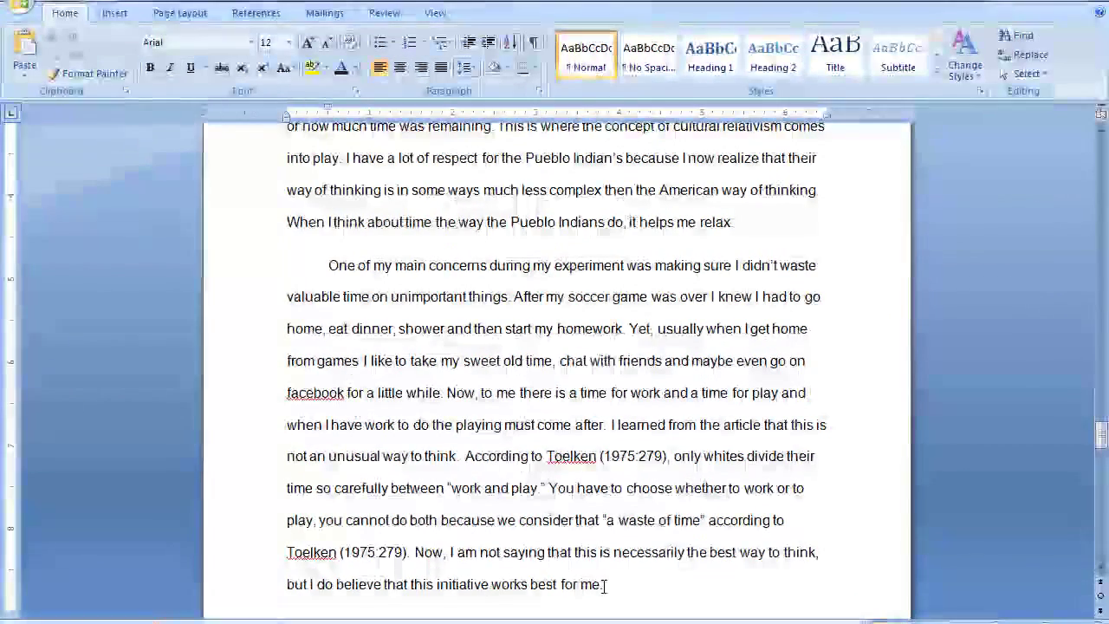
pyautogui.click(187, 19)
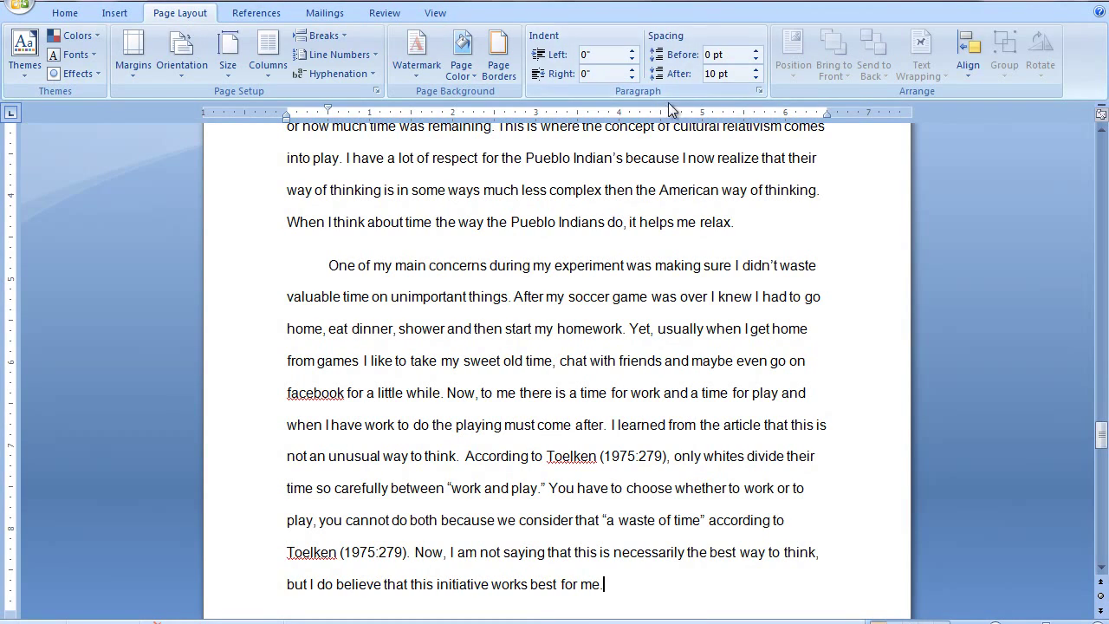
pyautogui.click(759, 91)
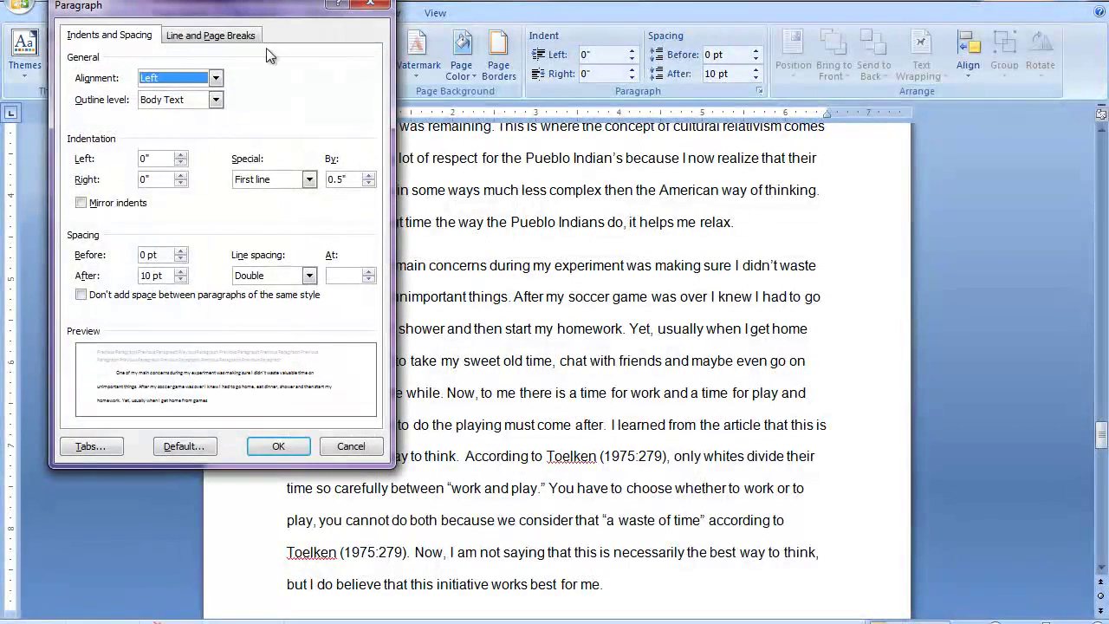
pyautogui.click(226, 36)
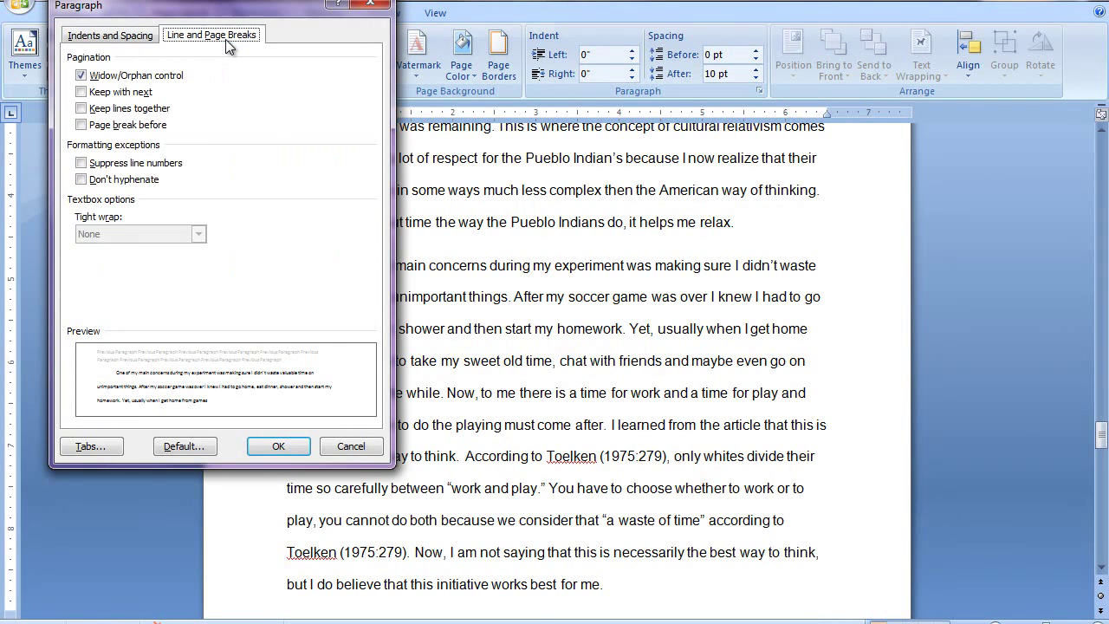
pyautogui.click(151, 128)
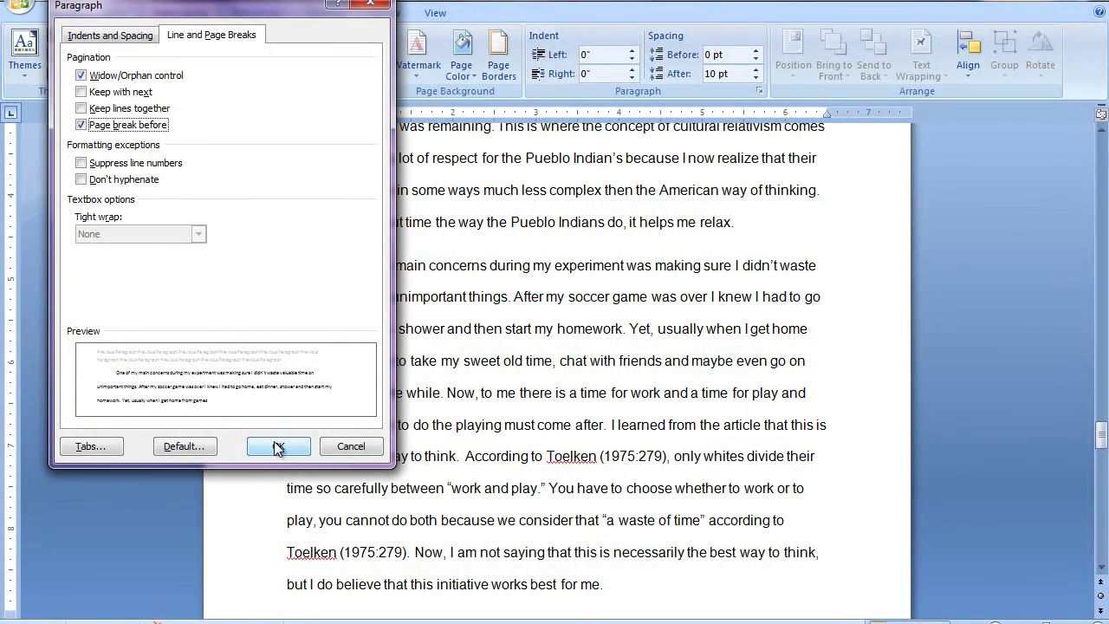
pyautogui.click(278, 445)
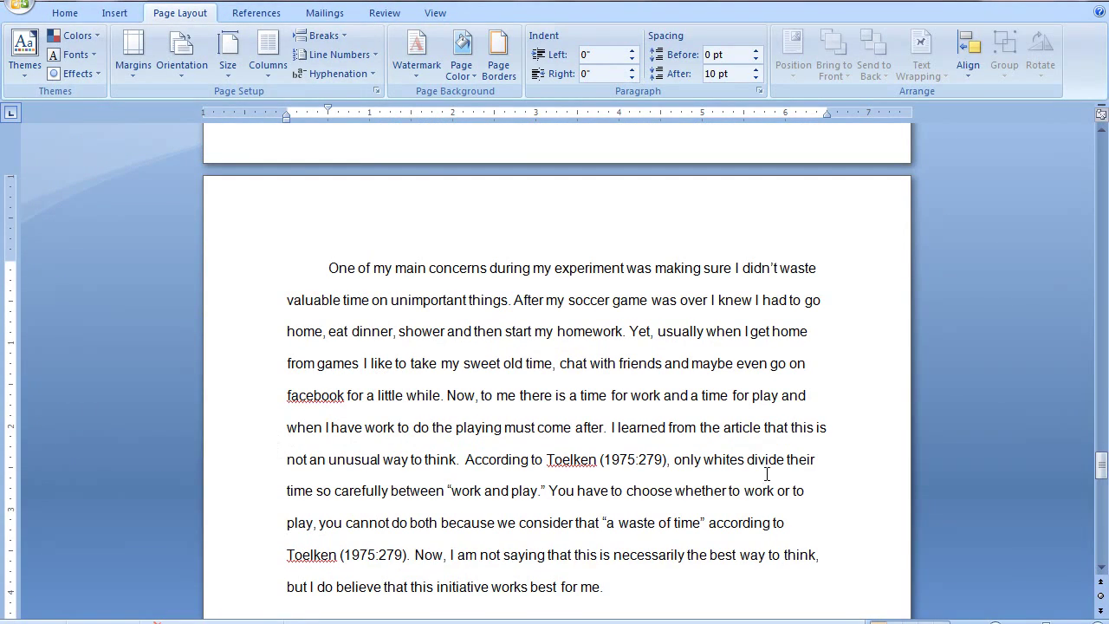